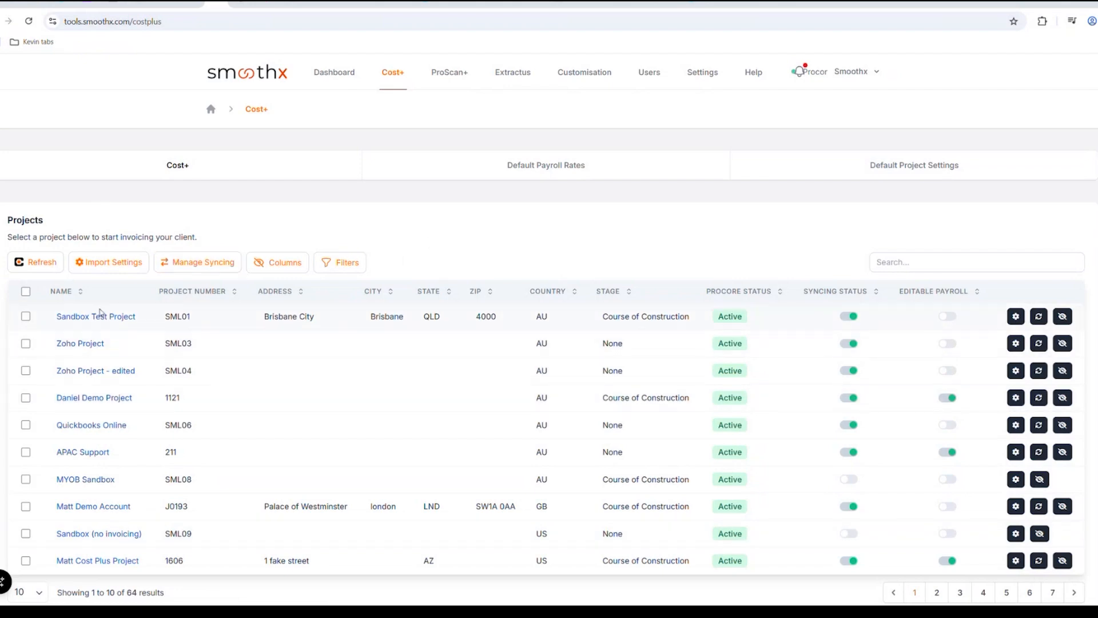
# Search the Cost+ projects for "wall" and open the Wall Street project.
pyautogui.click(943, 260)
pyautogui.write('wall')
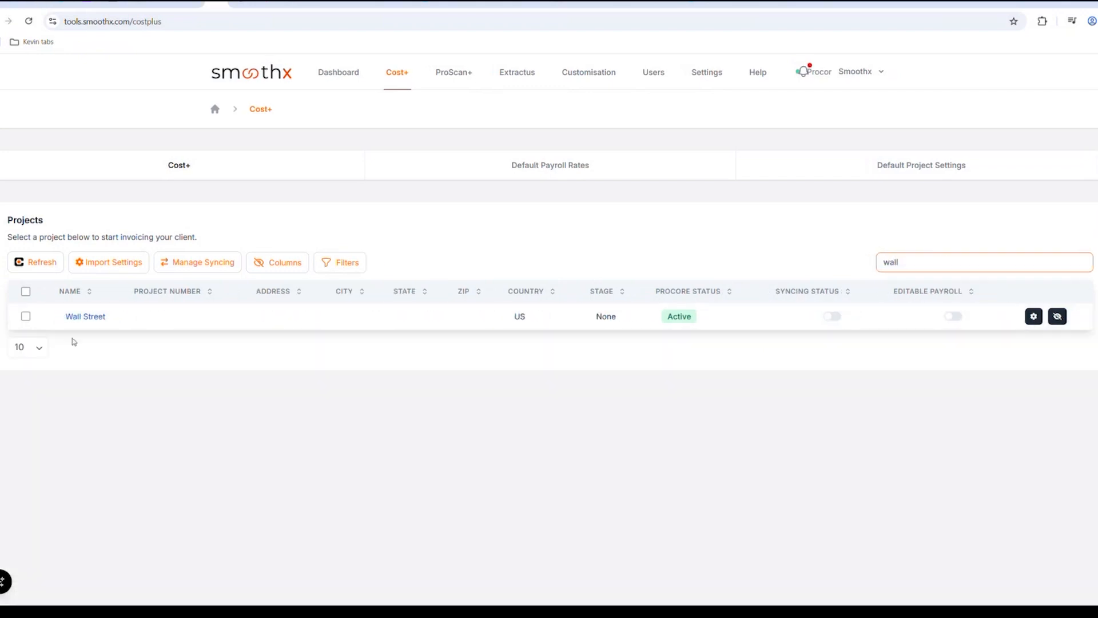
pyautogui.click(94, 317)
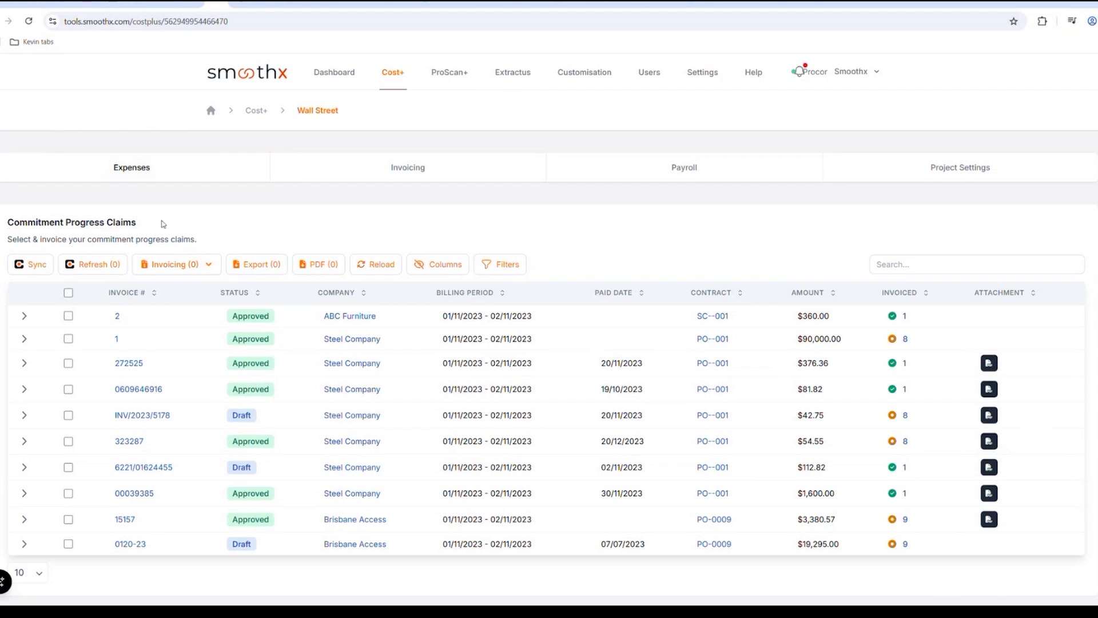
# Review the invoiced status of the commitment progress claims and direct costs, and show the filters for the commitment progress claims.
pyautogui.scroll(-7, 183, 239)
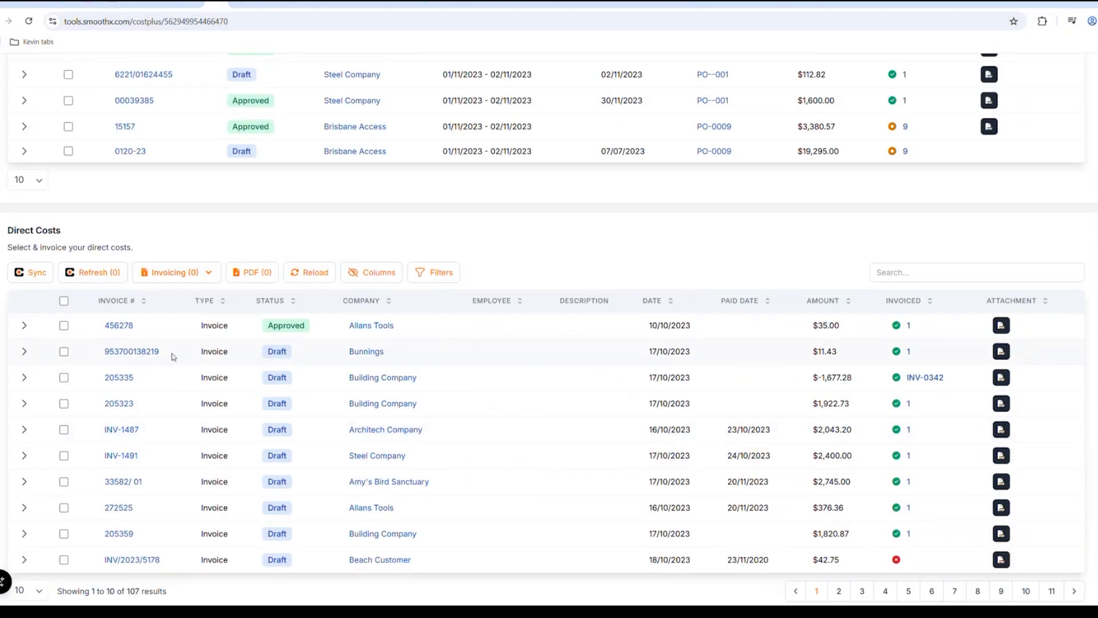
pyautogui.scroll(7, 356, 306)
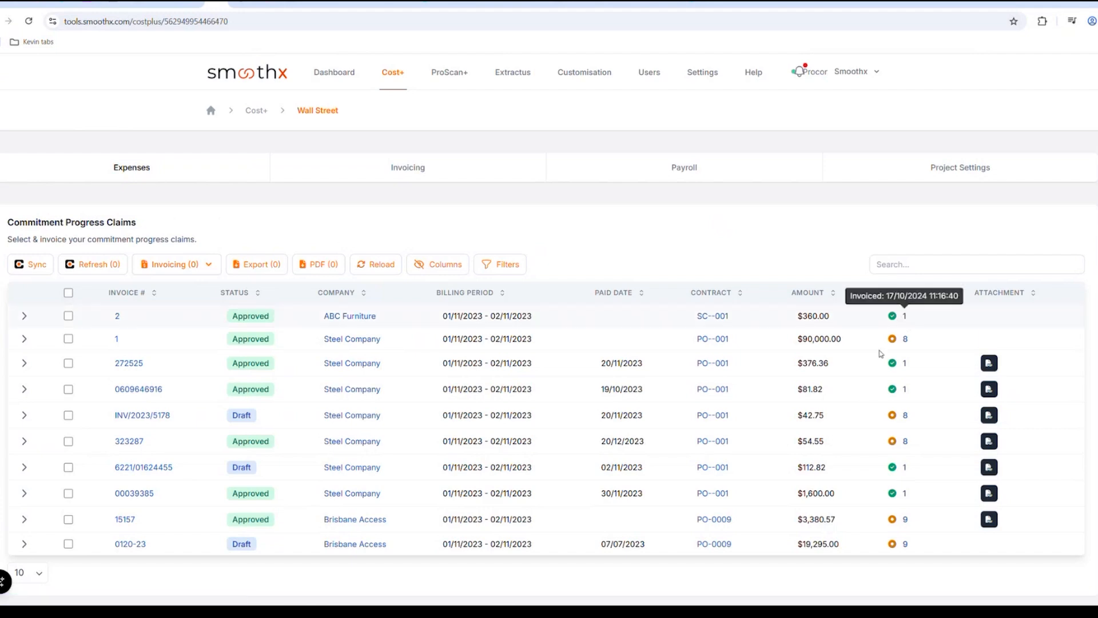
pyautogui.scroll(-8, 893, 316)
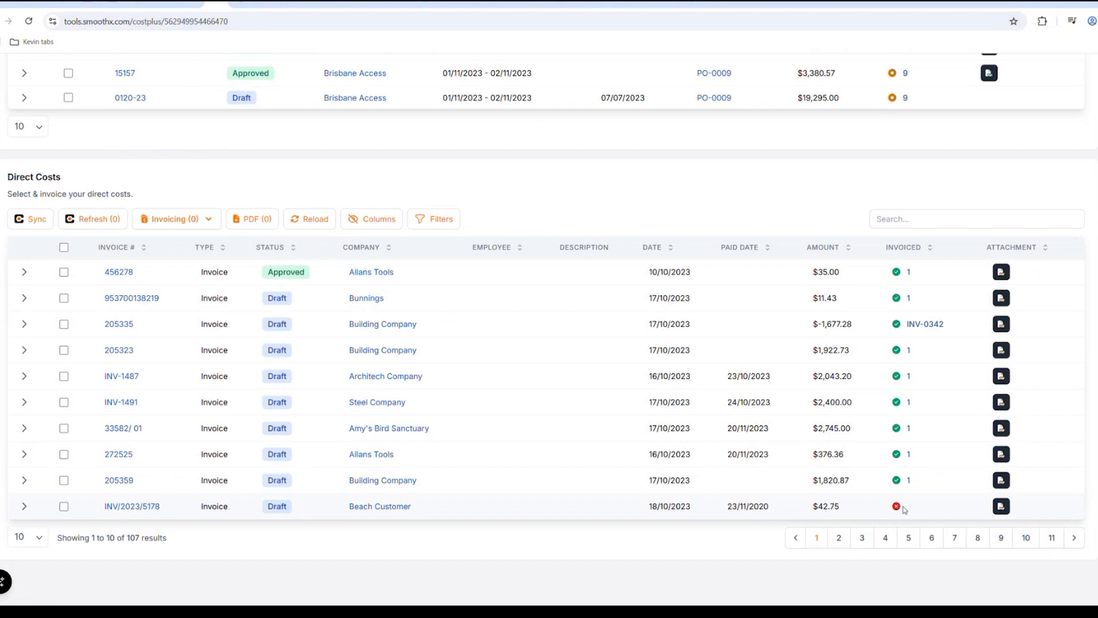
pyautogui.scroll(6, 769, 207)
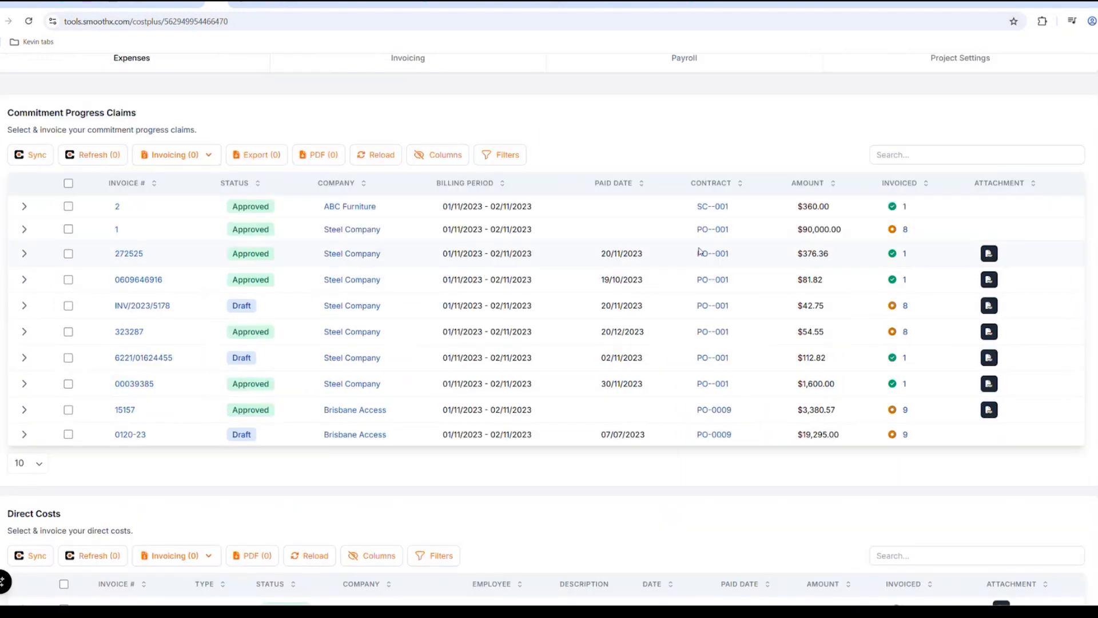
pyautogui.scroll(2, 706, 195)
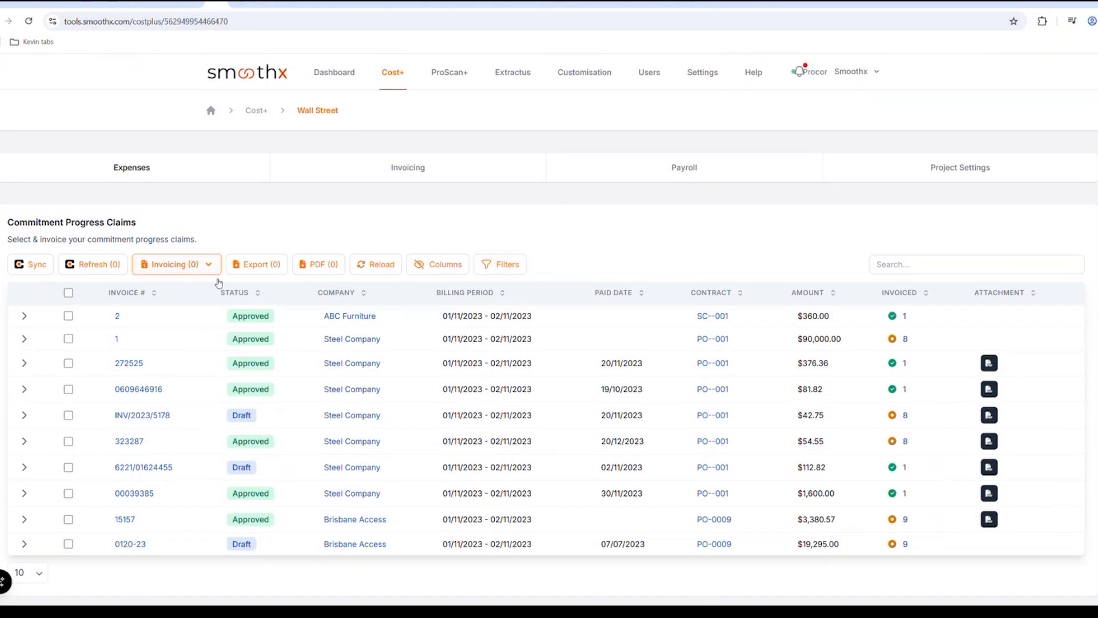
pyautogui.click(492, 264)
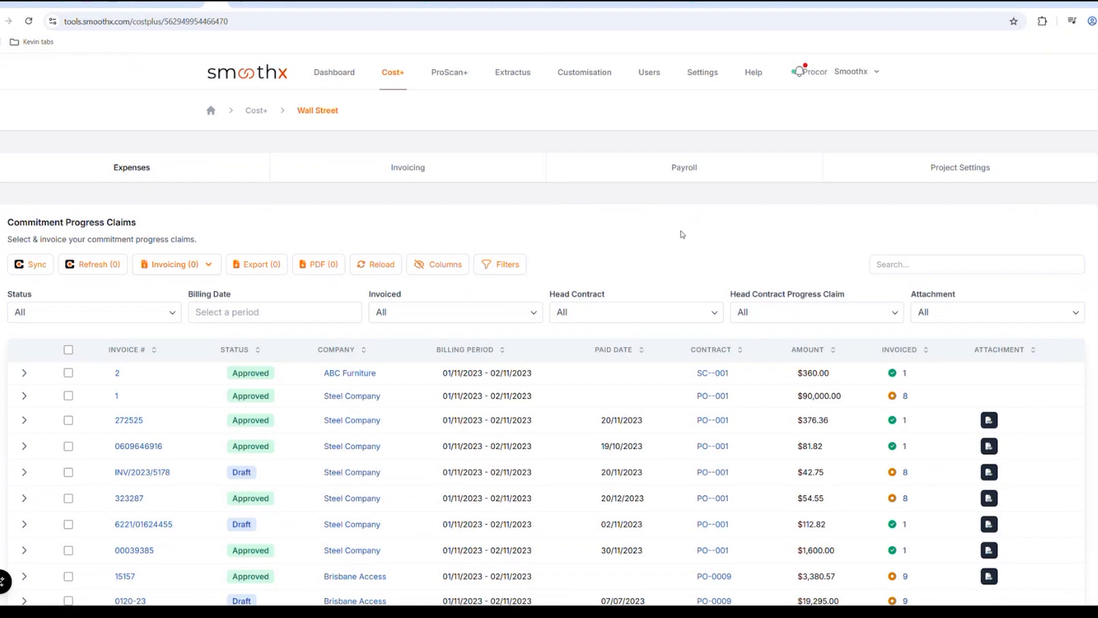
# Add the uninvoiced Beach Customer direct cost to existing head contract 1 for invoicing.
pyautogui.scroll(-6, 683, 234)
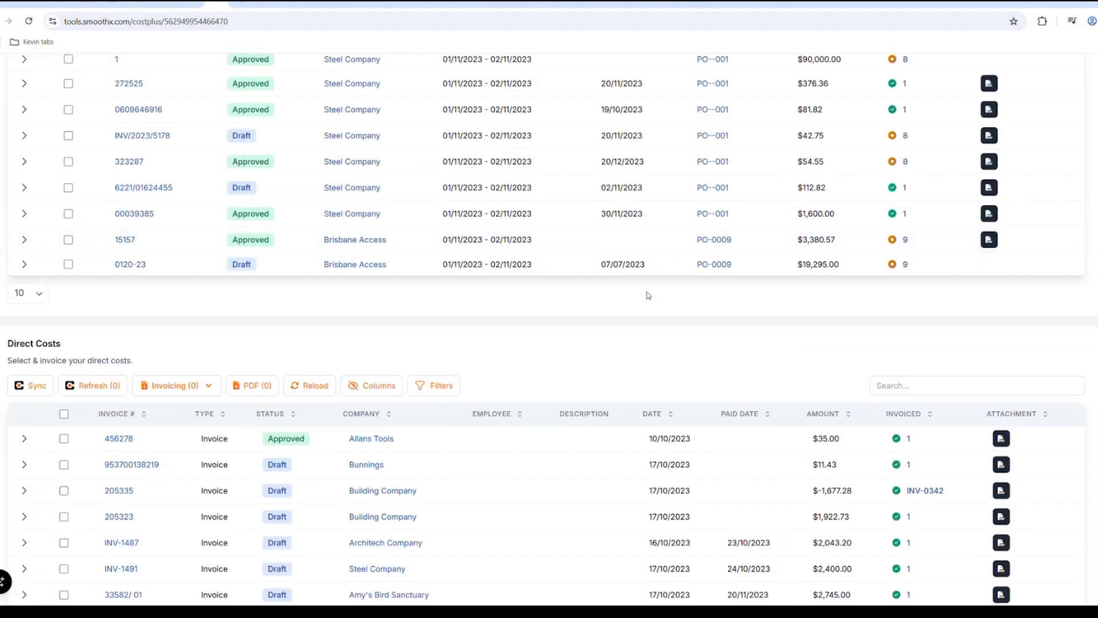
pyautogui.scroll(-3, 648, 295)
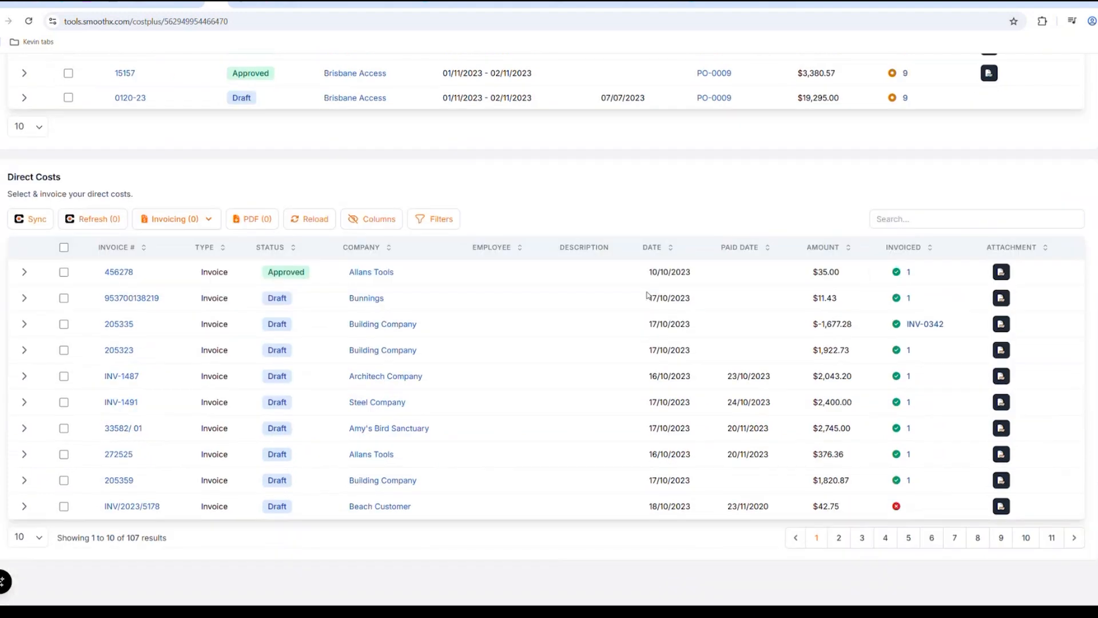
pyautogui.click(63, 507)
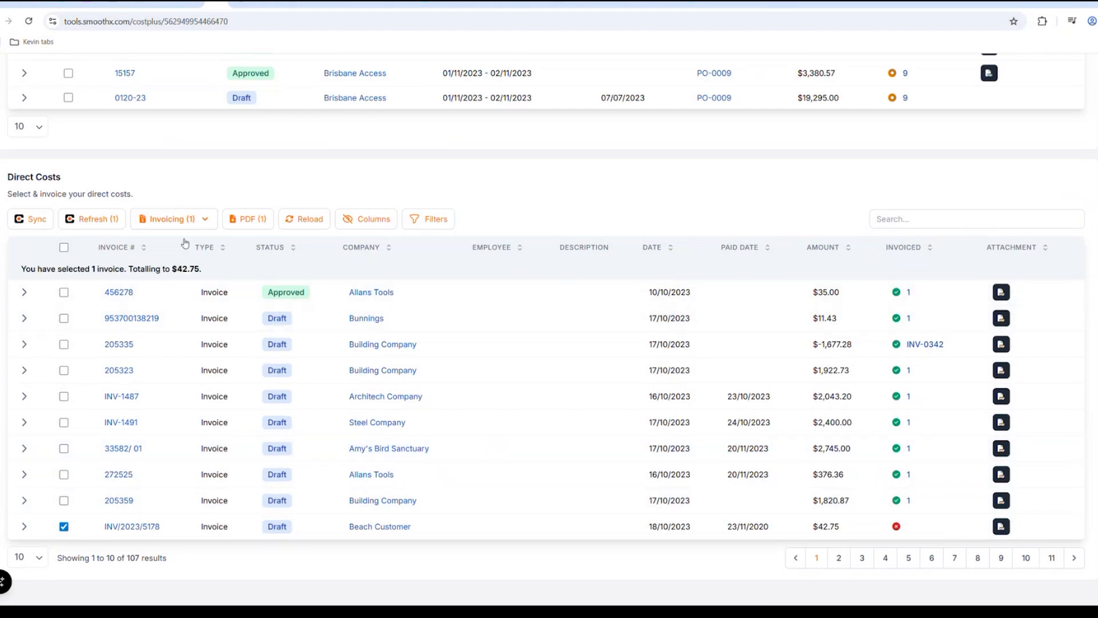
pyautogui.click(171, 220)
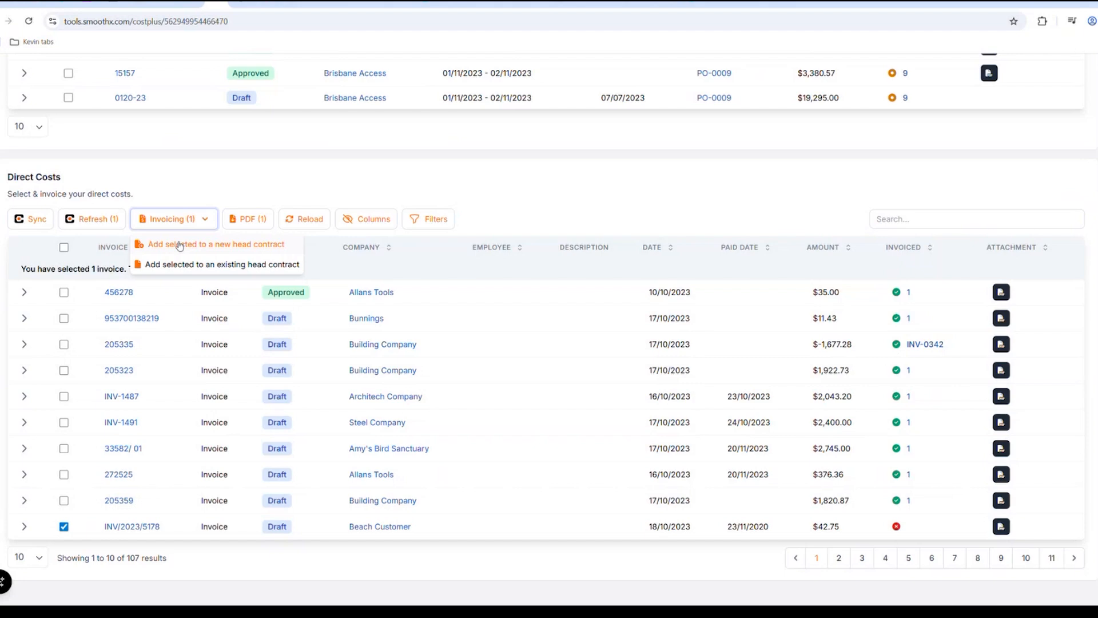
pyautogui.click(172, 266)
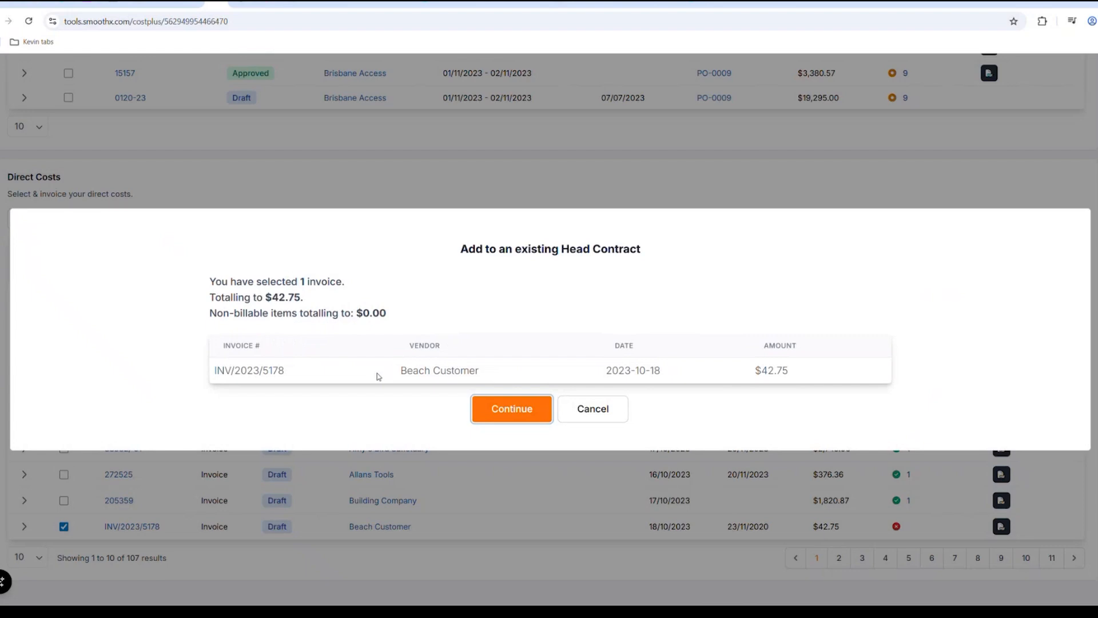
pyautogui.click(491, 415)
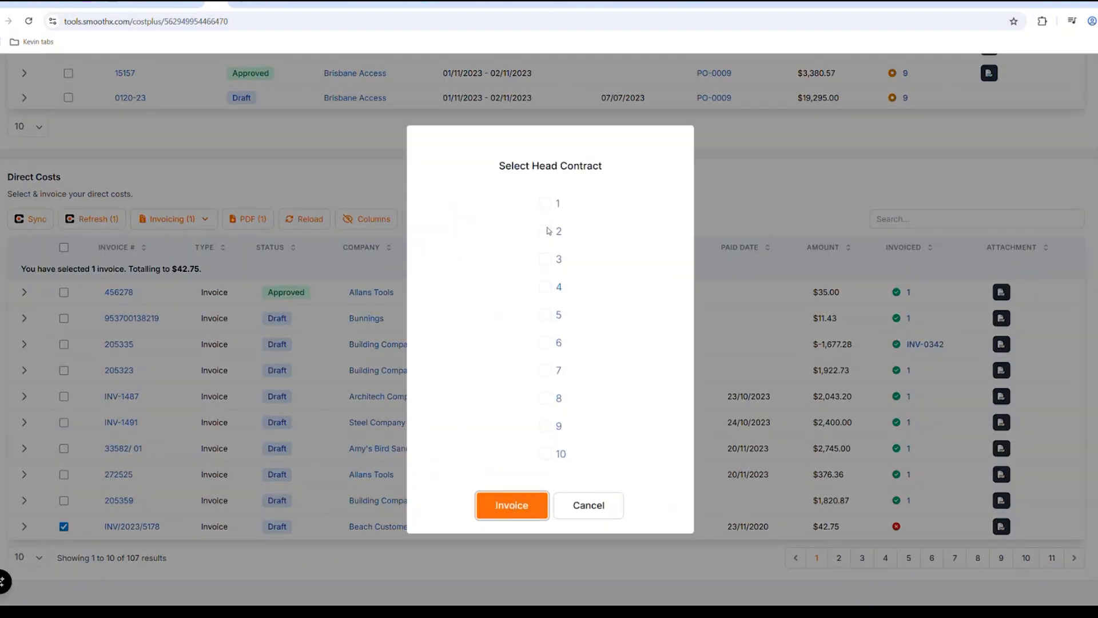
pyautogui.click(545, 203)
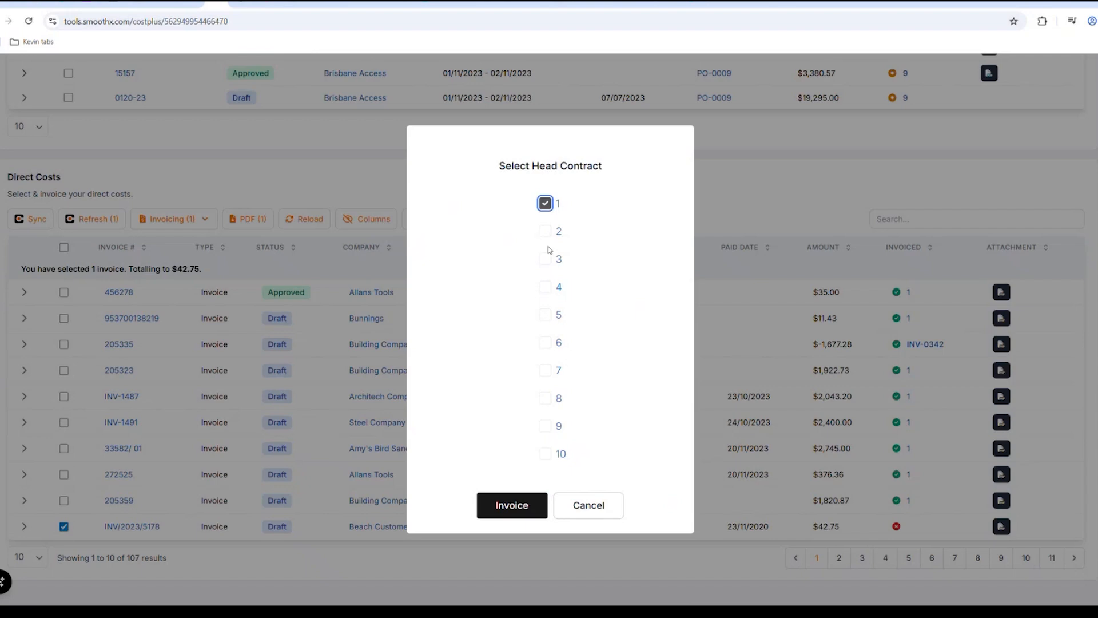
pyautogui.click(511, 512)
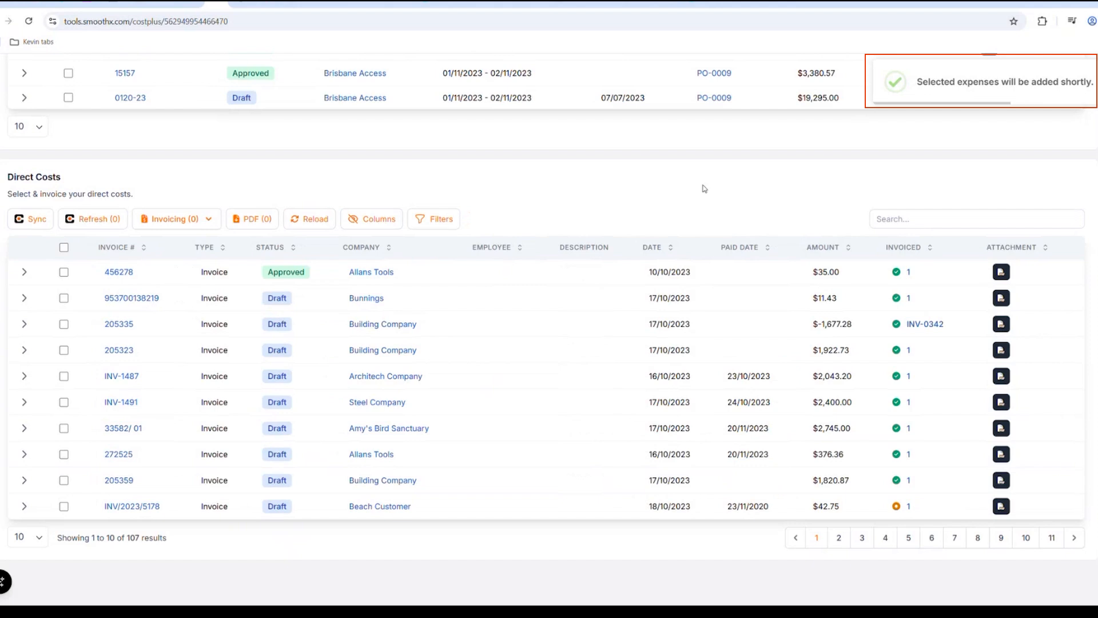
# Check the invoiced status of the Beach Customer direct cost and look over both expense lists.
pyautogui.moveTo(909, 281)
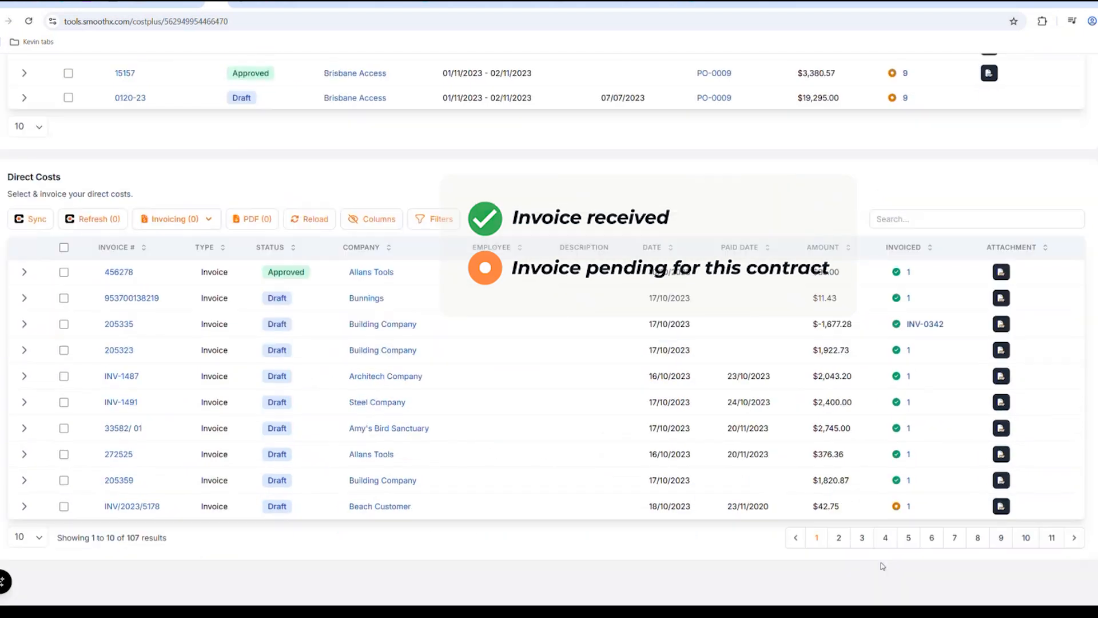
pyautogui.moveTo(906, 506)
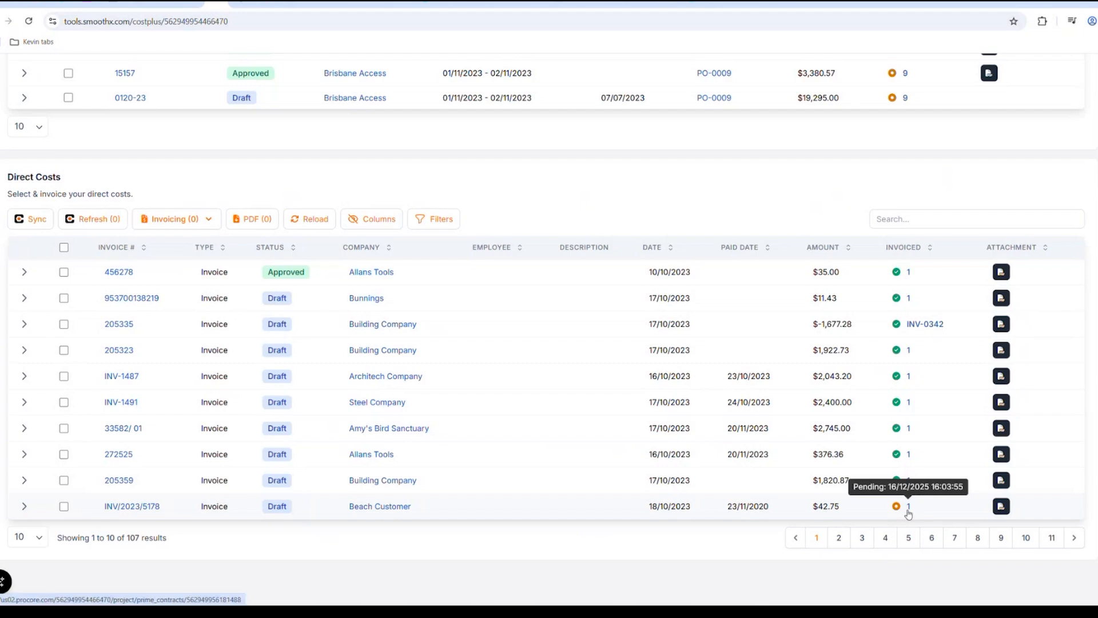
pyautogui.scroll(1, 892, 486)
pyautogui.scroll(8, 881, 466)
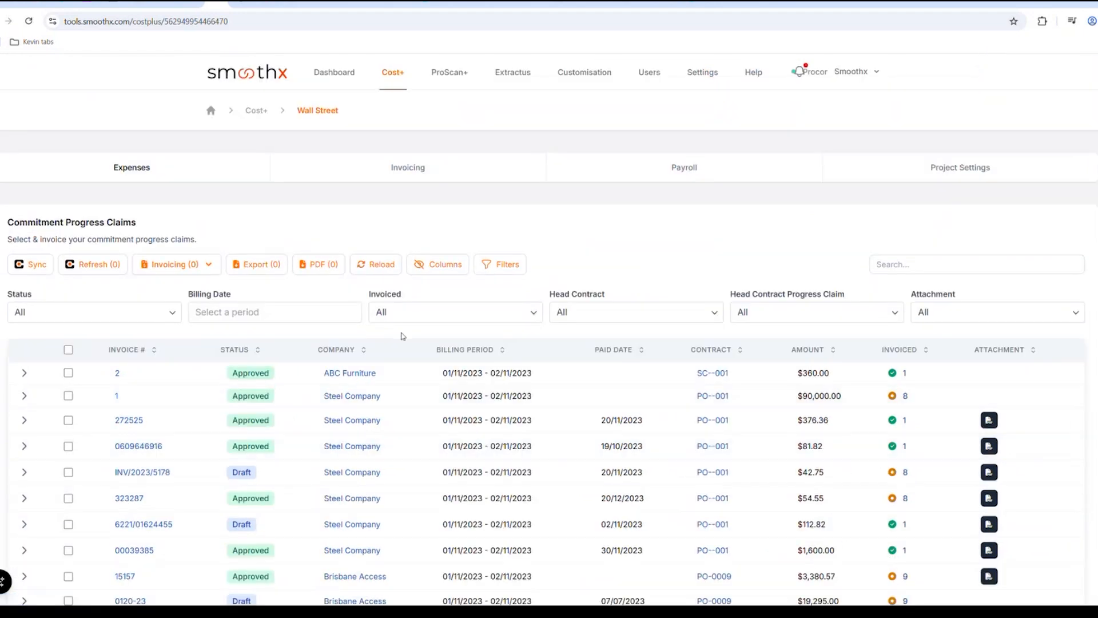
pyautogui.scroll(-9, 402, 337)
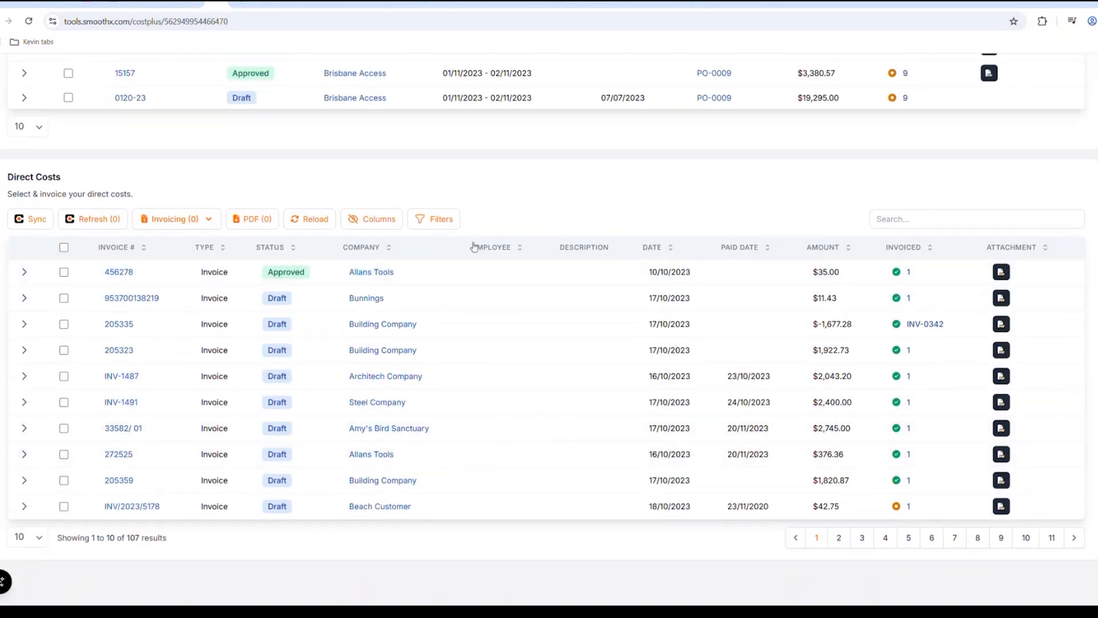
# Generate a progress claim for head contract 1 from the project's invoicing section.
pyautogui.scroll(10, 473, 247)
pyautogui.click(319, 179)
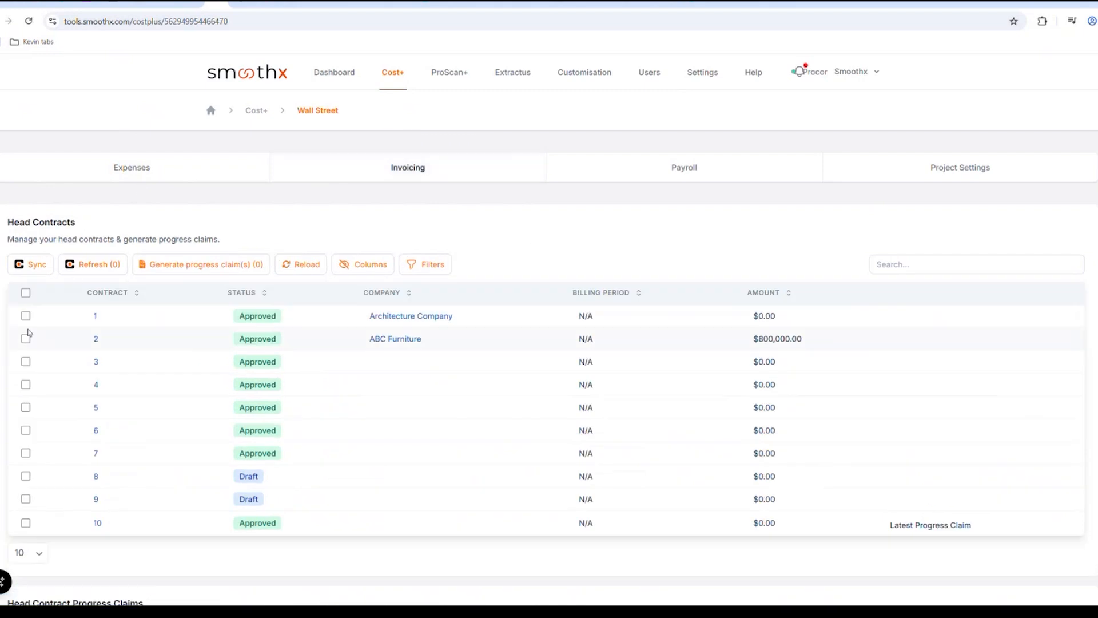
pyautogui.click(25, 315)
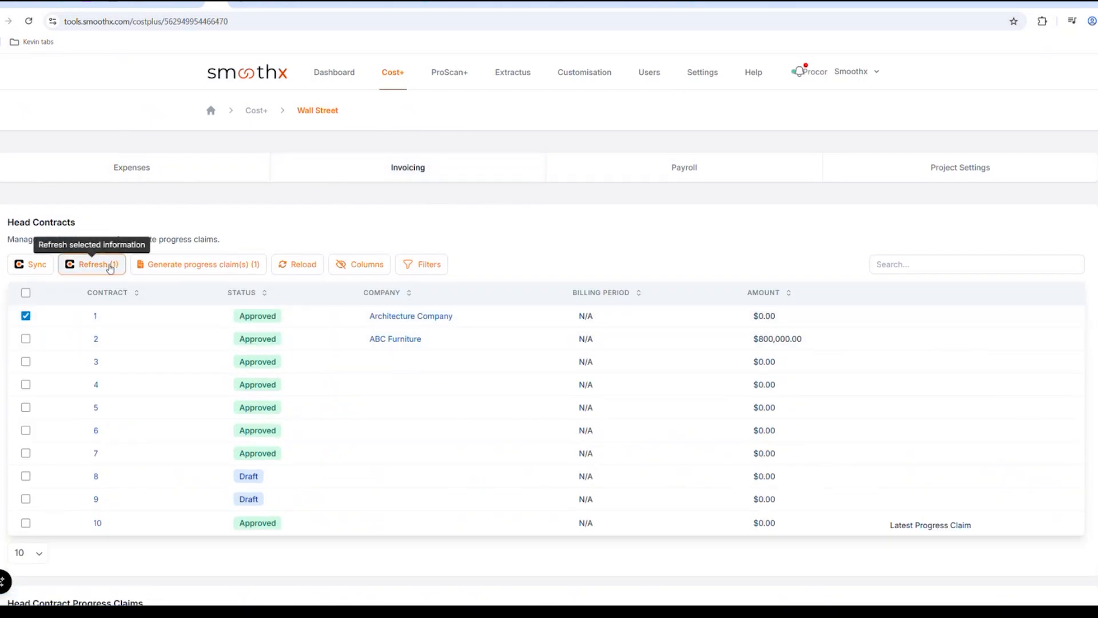
pyautogui.click(170, 268)
# Refresh the Head Contract Progress Claims list.
pyautogui.scroll(-5, 258, 394)
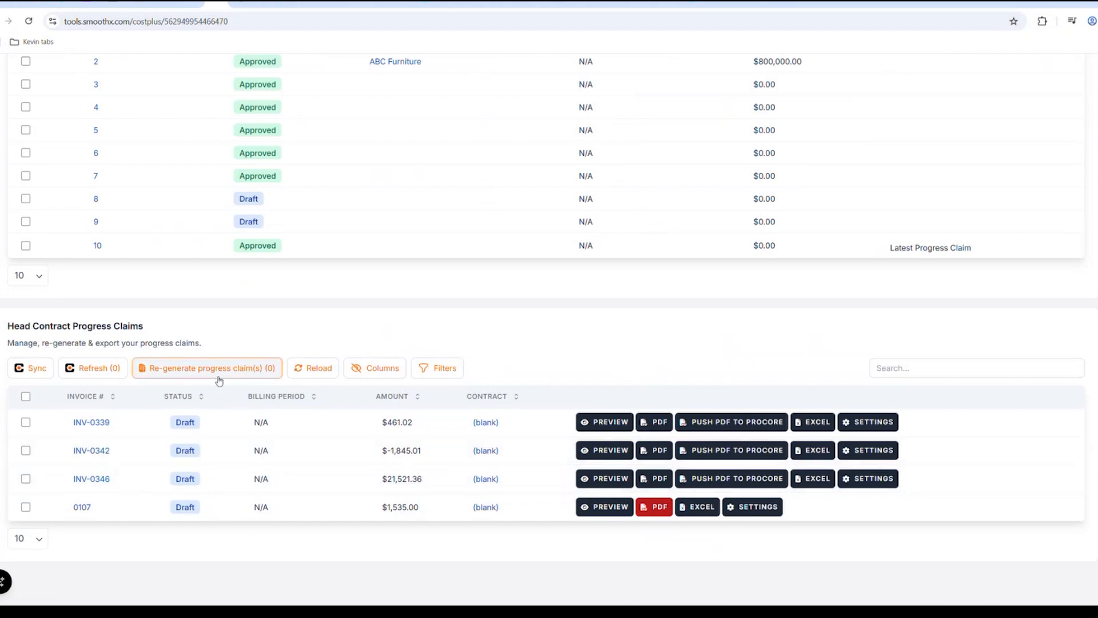
pyautogui.scroll(5, 258, 343)
pyautogui.scroll(-5, 225, 358)
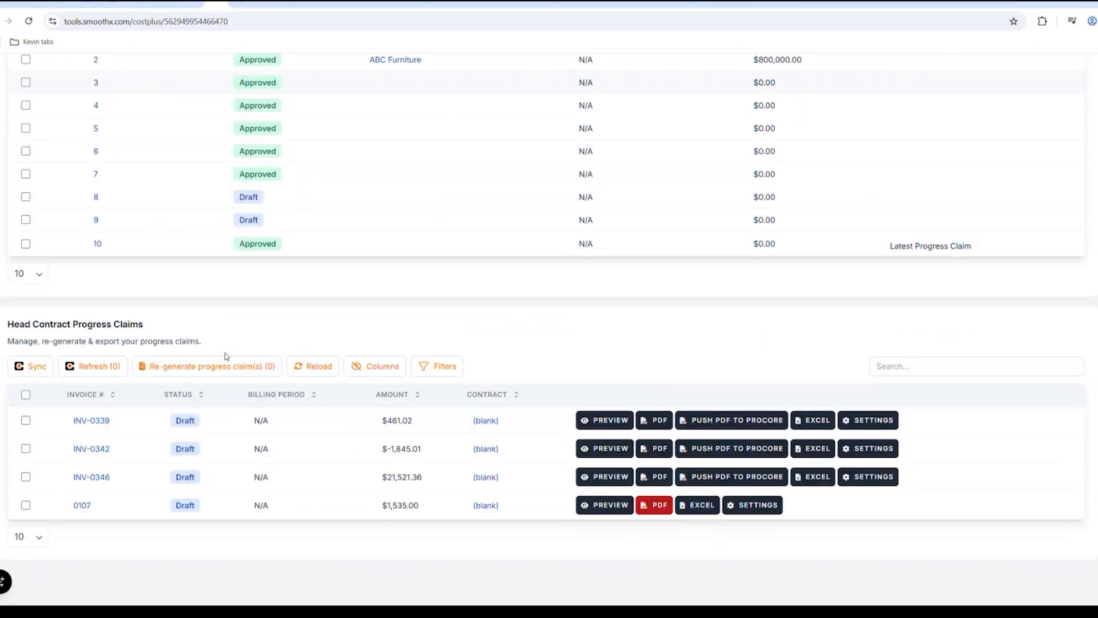
pyautogui.click(94, 366)
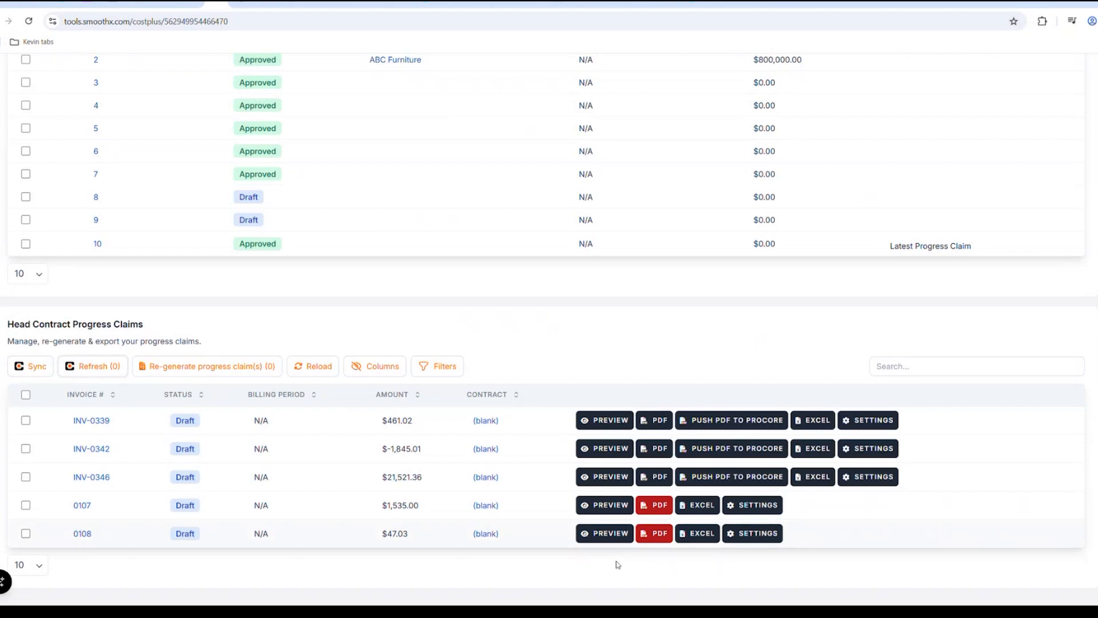
# Preview progress claim 0108 and examine its line items, markup and totals.
pyautogui.click(598, 534)
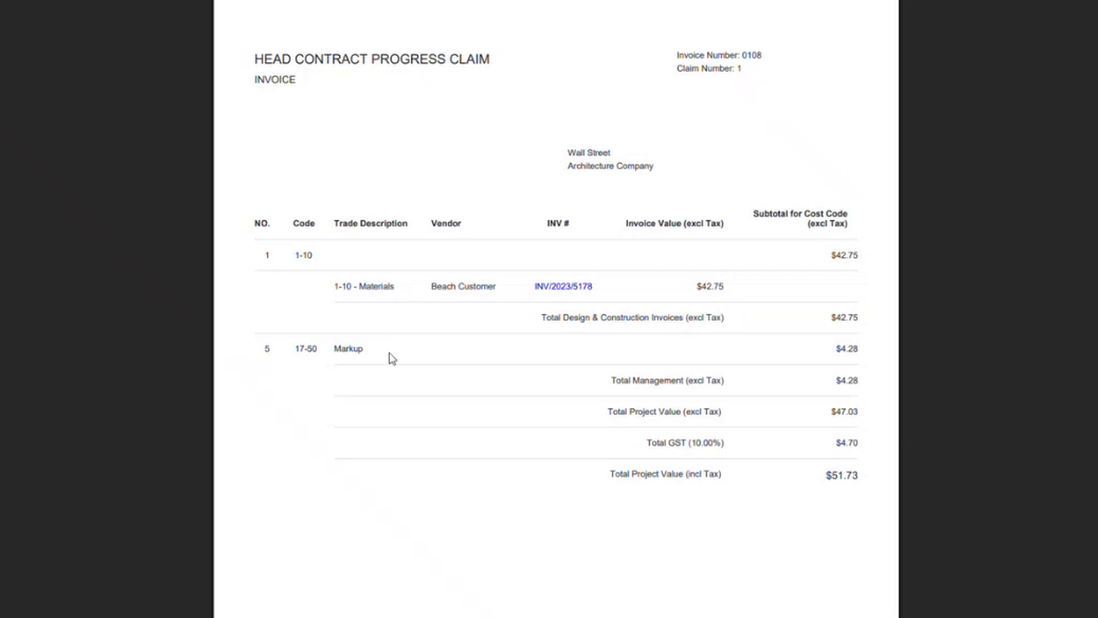
pyautogui.scroll(-3, 392, 363)
pyautogui.scroll(3, 392, 366)
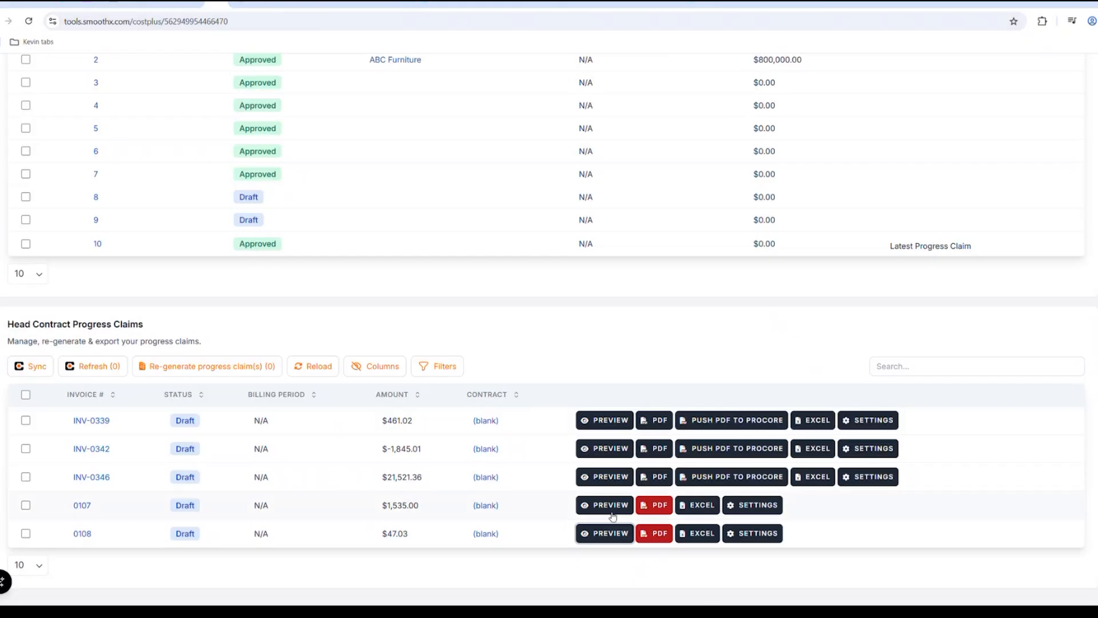
# Export progress claim INV-0346 as a PDF client invoice, using the Export All option.
pyautogui.click(659, 481)
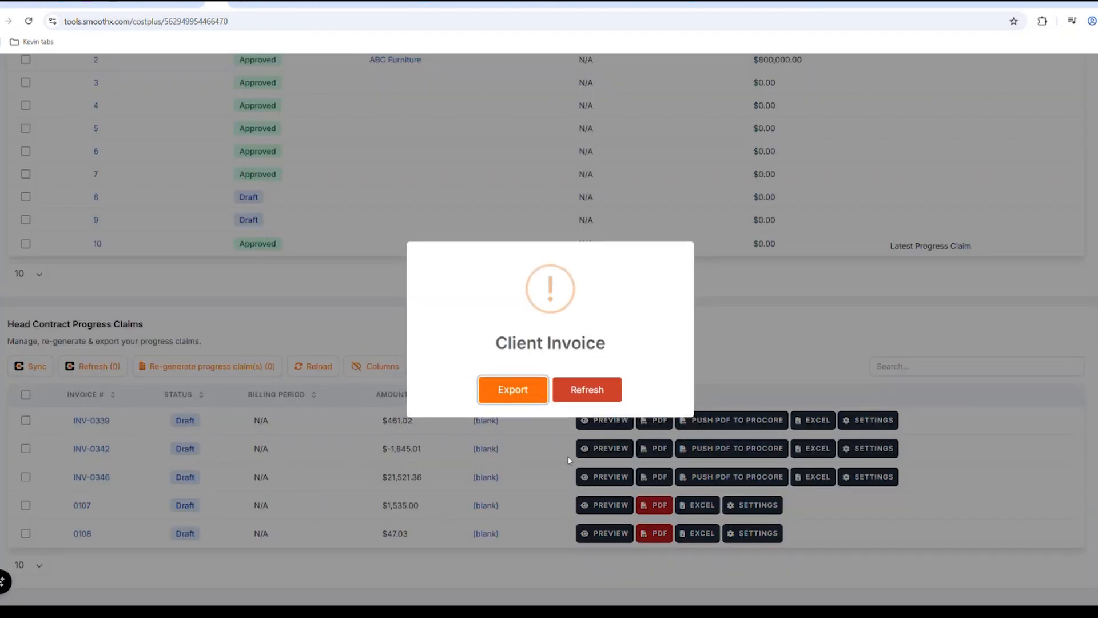
pyautogui.click(510, 391)
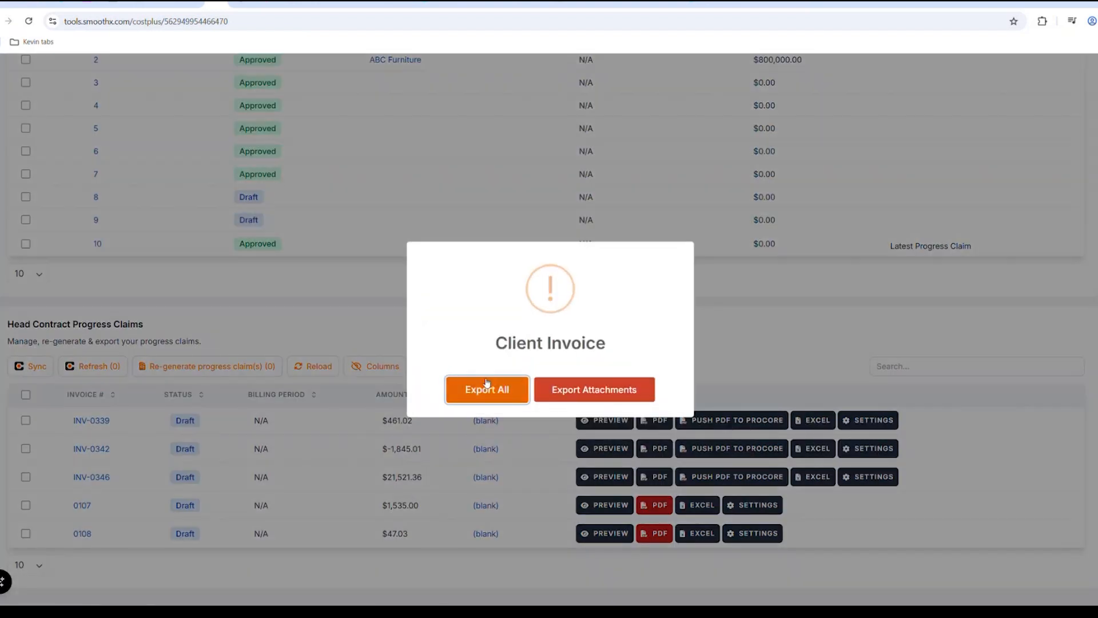
pyautogui.click(488, 383)
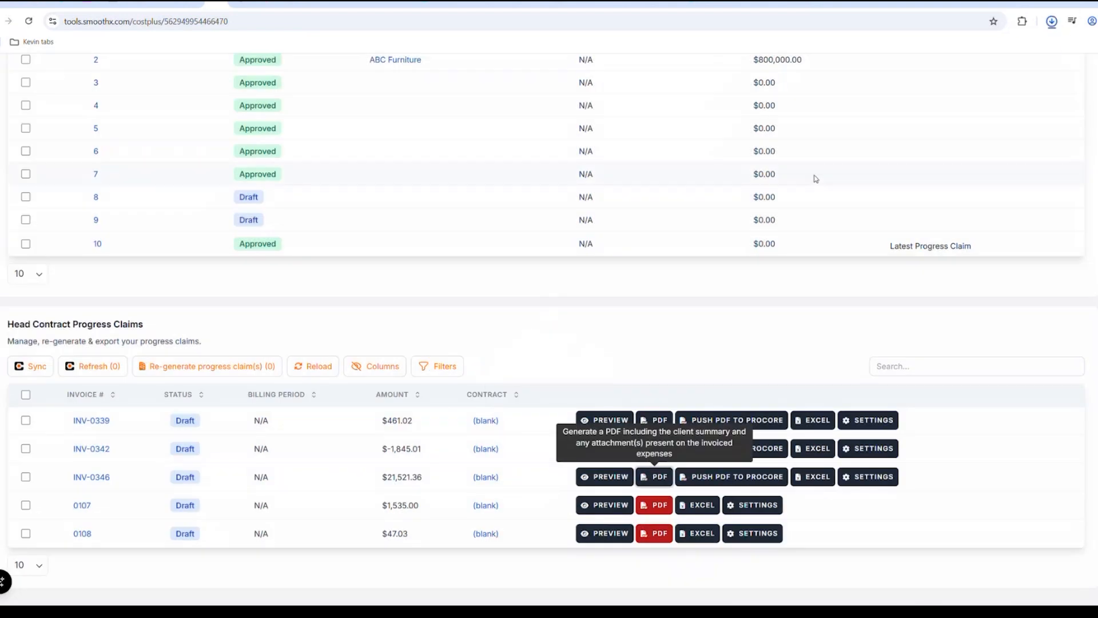
# Open the exported PDF of claim INV-0346 and examine its cost summary, totals and attached supplier invoices.
pyautogui.click(959, 67)
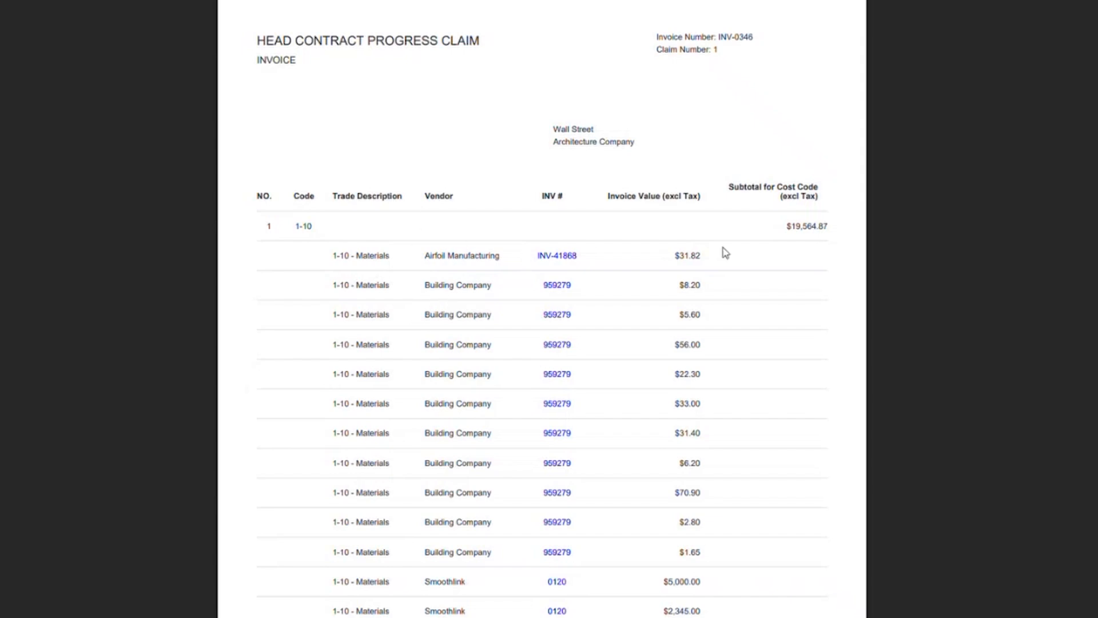
pyautogui.scroll(-3, 707, 439)
pyautogui.scroll(-7, 708, 439)
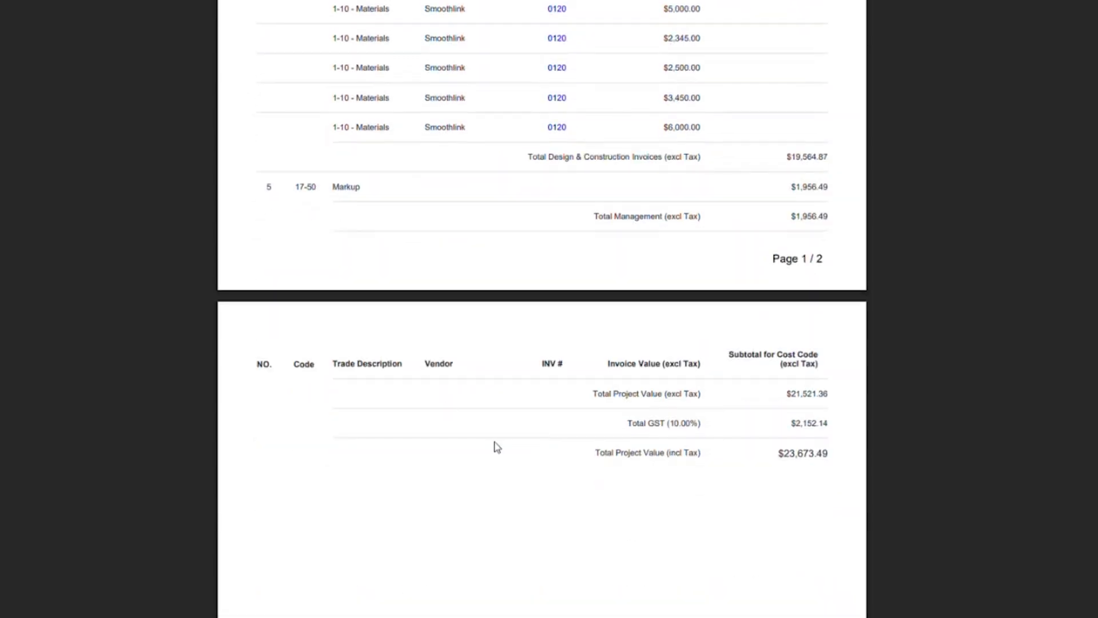
pyautogui.scroll(-4, 550, 467)
pyautogui.scroll(-15, 551, 466)
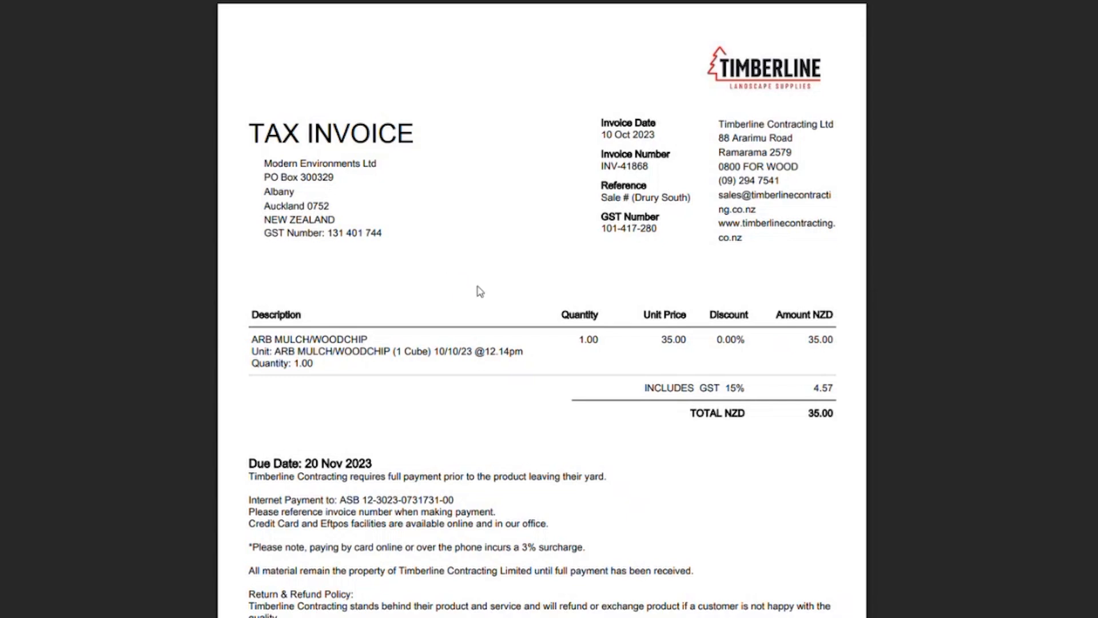
pyautogui.scroll(-10, 479, 292)
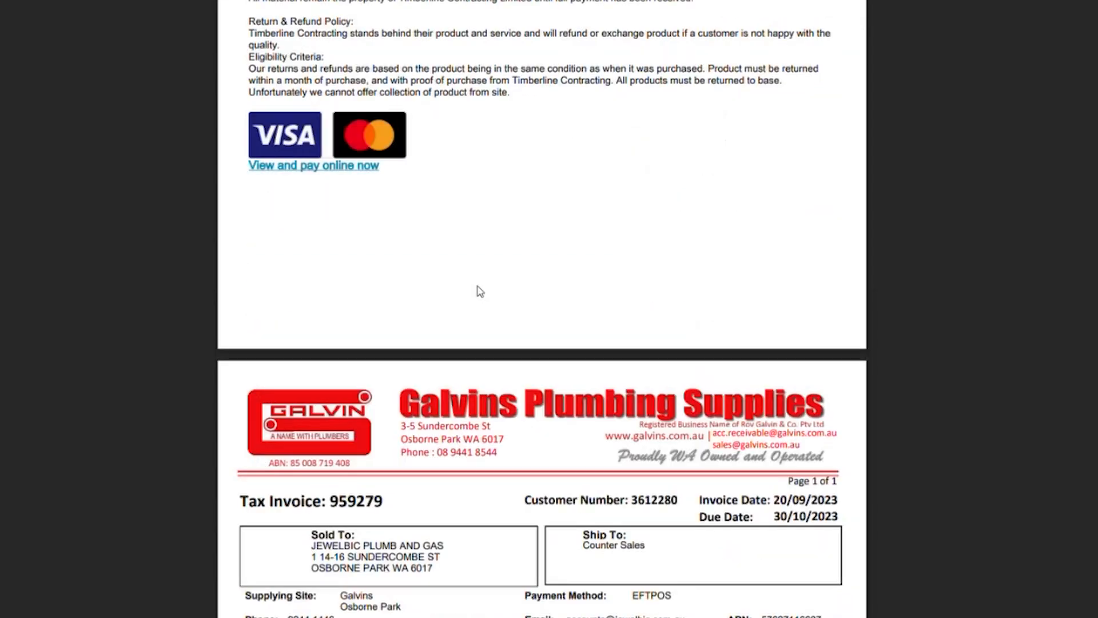
pyautogui.scroll(-5, 480, 294)
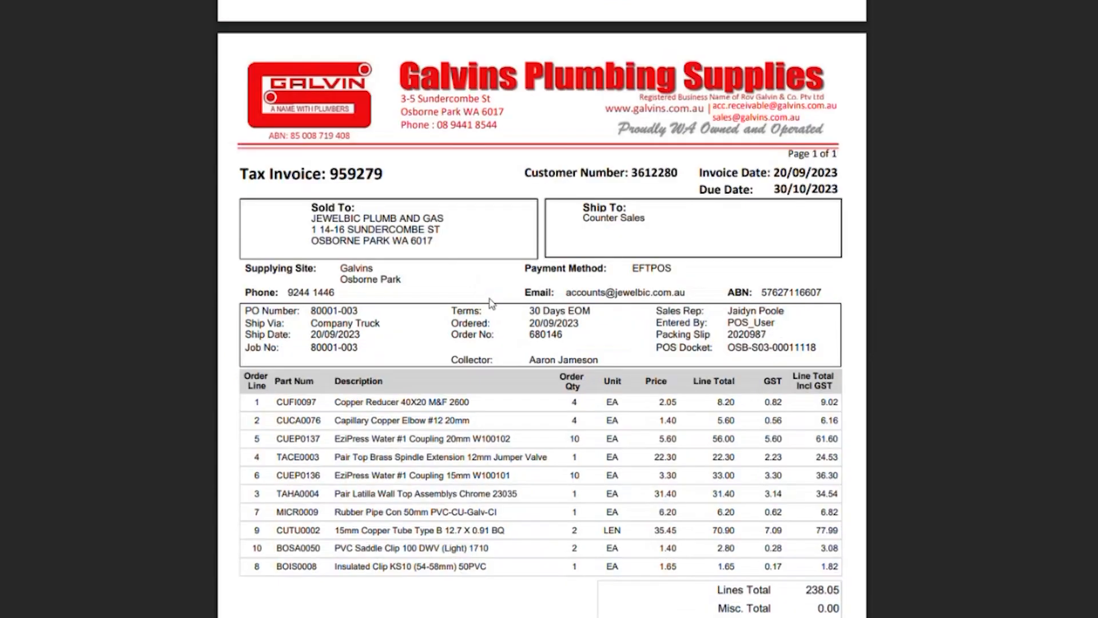
# Look back through the supplier invoices attached to the exported client invoice PDF.
pyautogui.scroll(8, 490, 303)
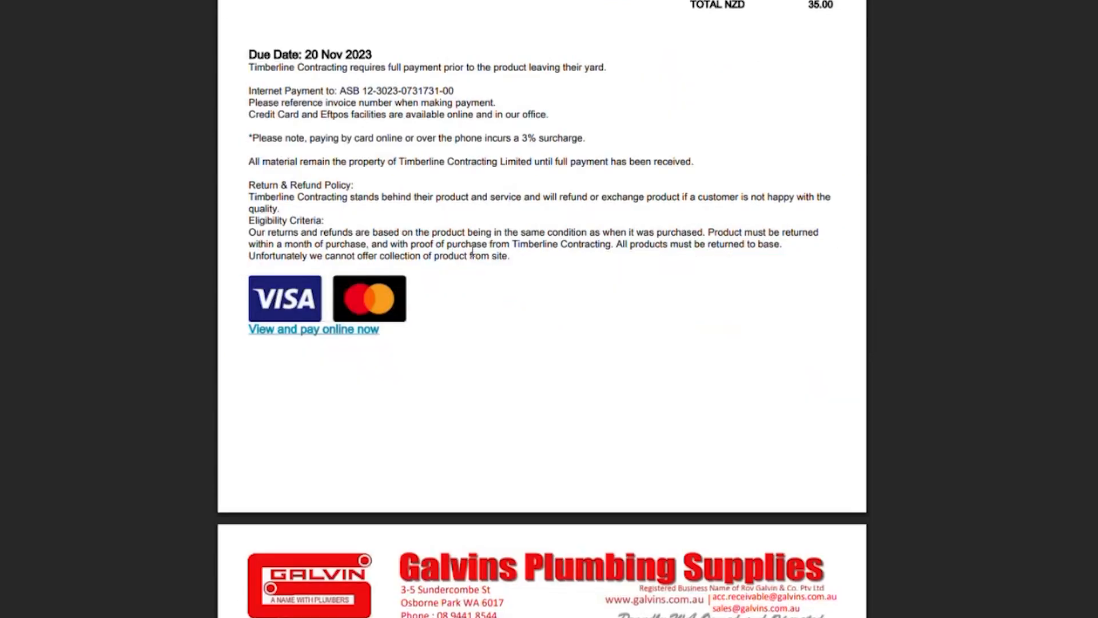
pyautogui.scroll(12, 472, 248)
pyautogui.scroll(-12, 481, 255)
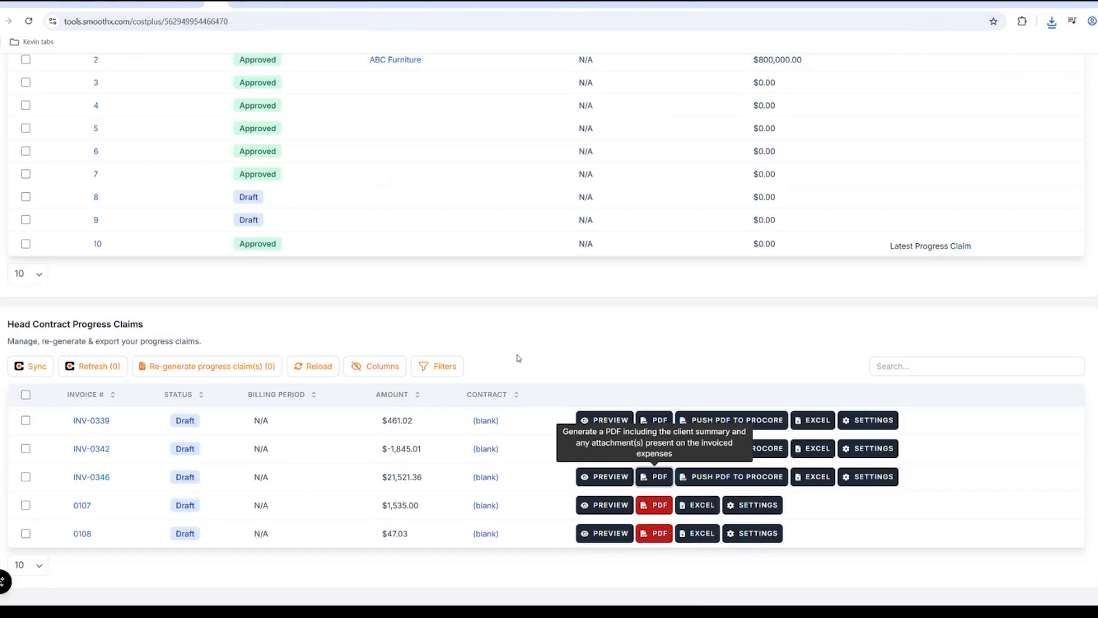
# Open progress claim 0108 in Procore from the Head Contract Progress Claims list and examine its detailed line items.
pyautogui.scroll(5, 518, 358)
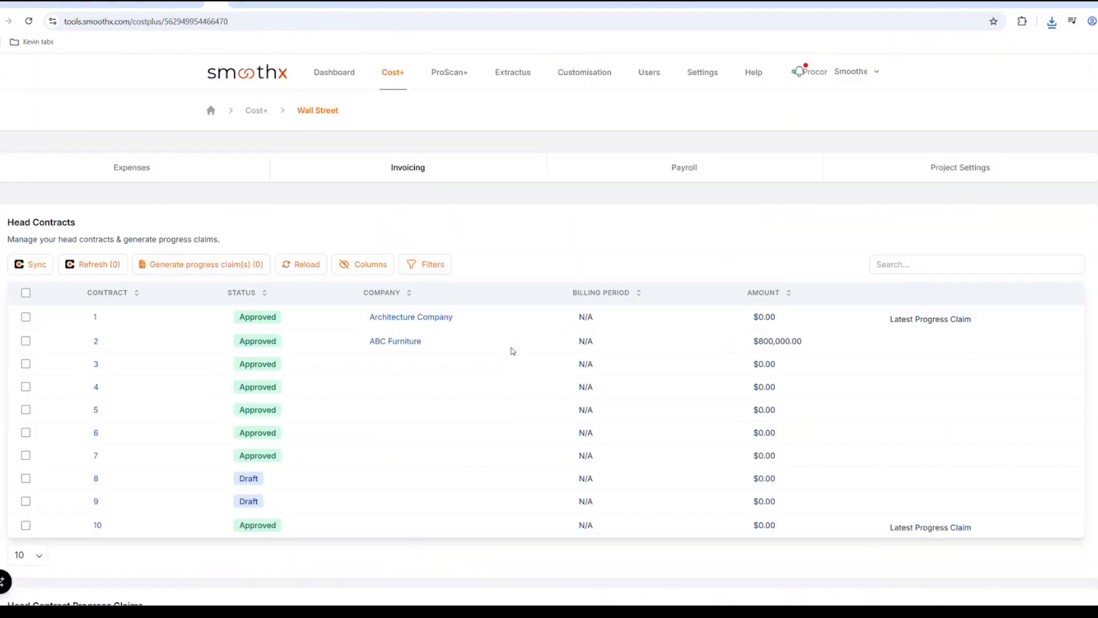
pyautogui.scroll(-5, 511, 355)
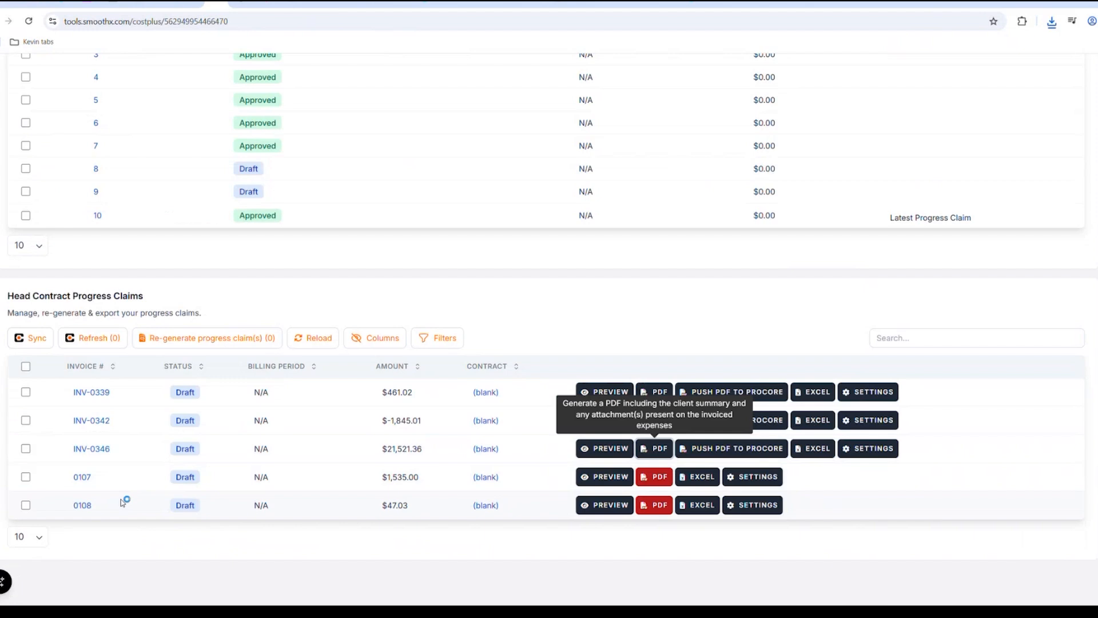
pyautogui.click(83, 505)
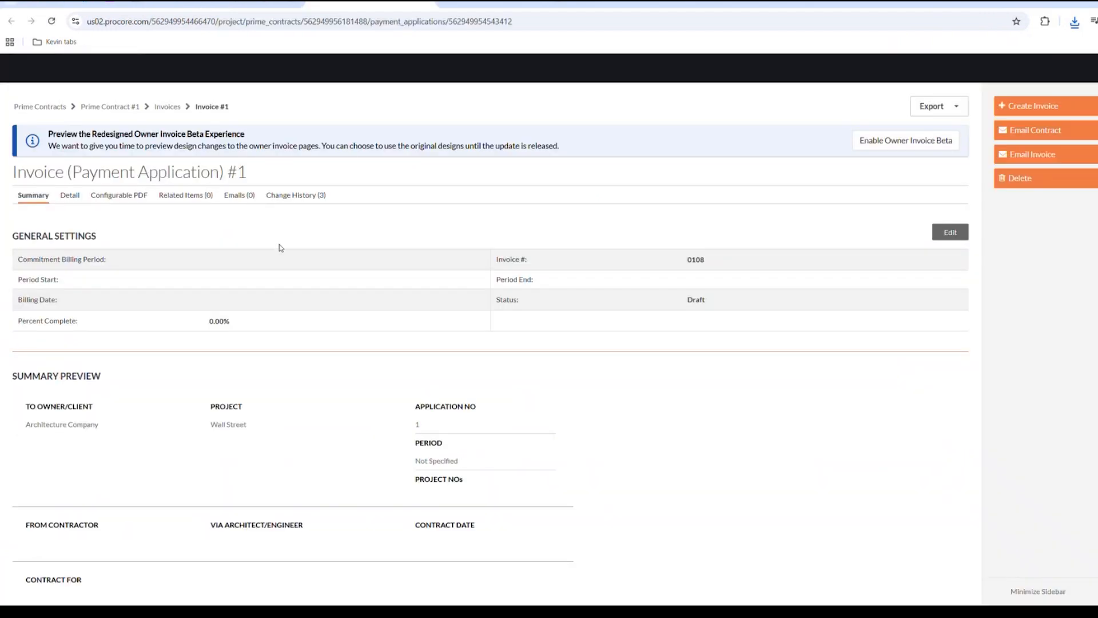
pyautogui.click(70, 195)
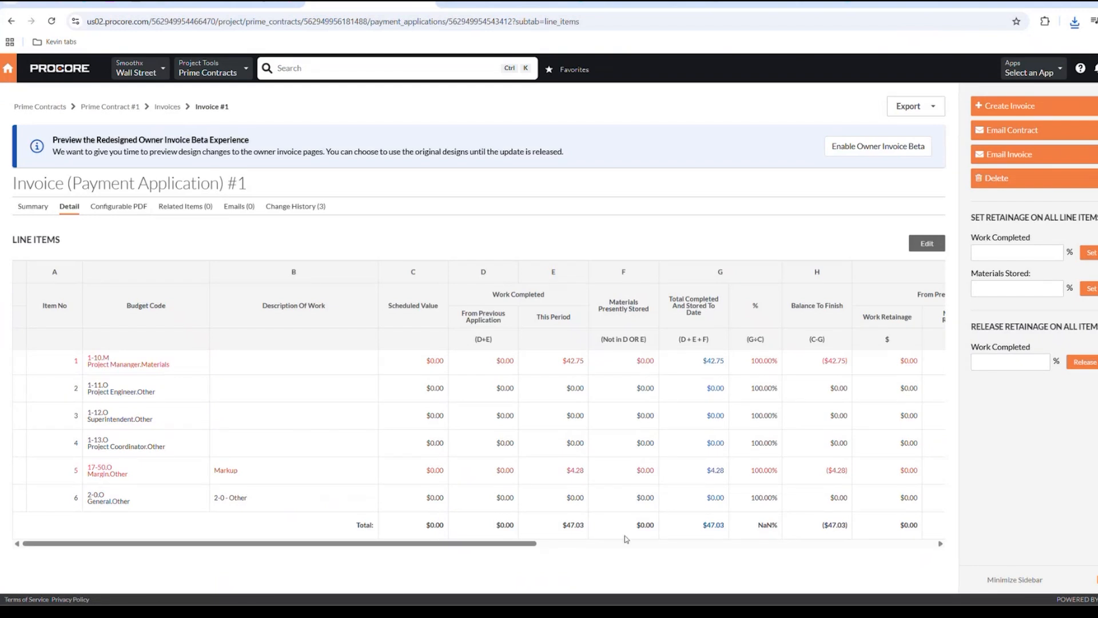
# Return to the SmoothX Cost+ page and open the Wall Street project's payroll settings to view employee rates and charged out rates.
pyautogui.click(215, 7)
pyautogui.click(239, 6)
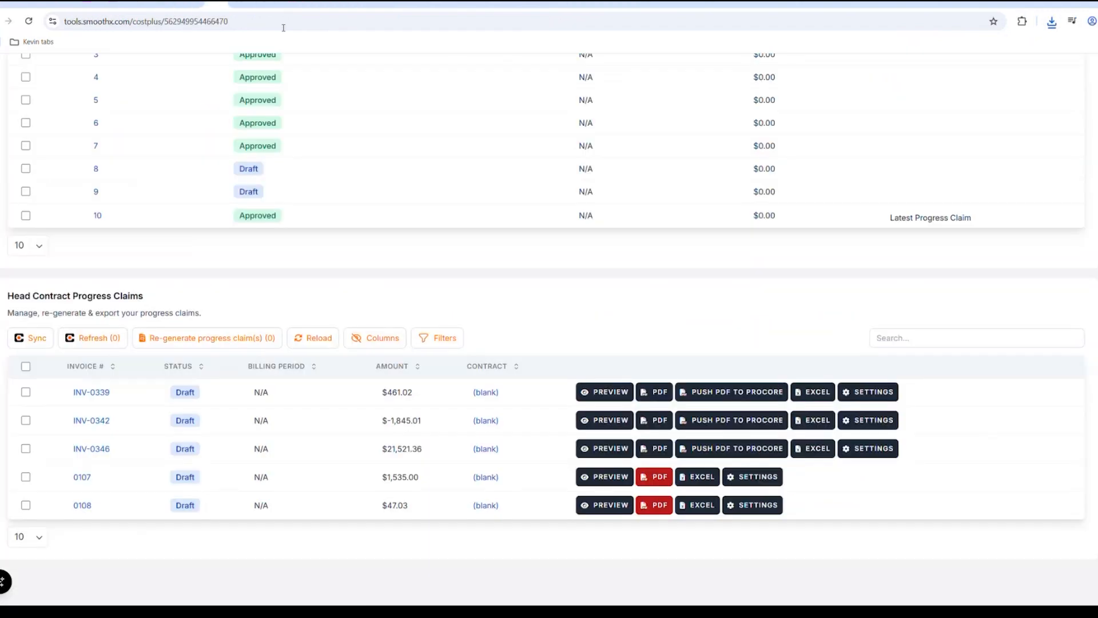
pyautogui.scroll(5, 676, 312)
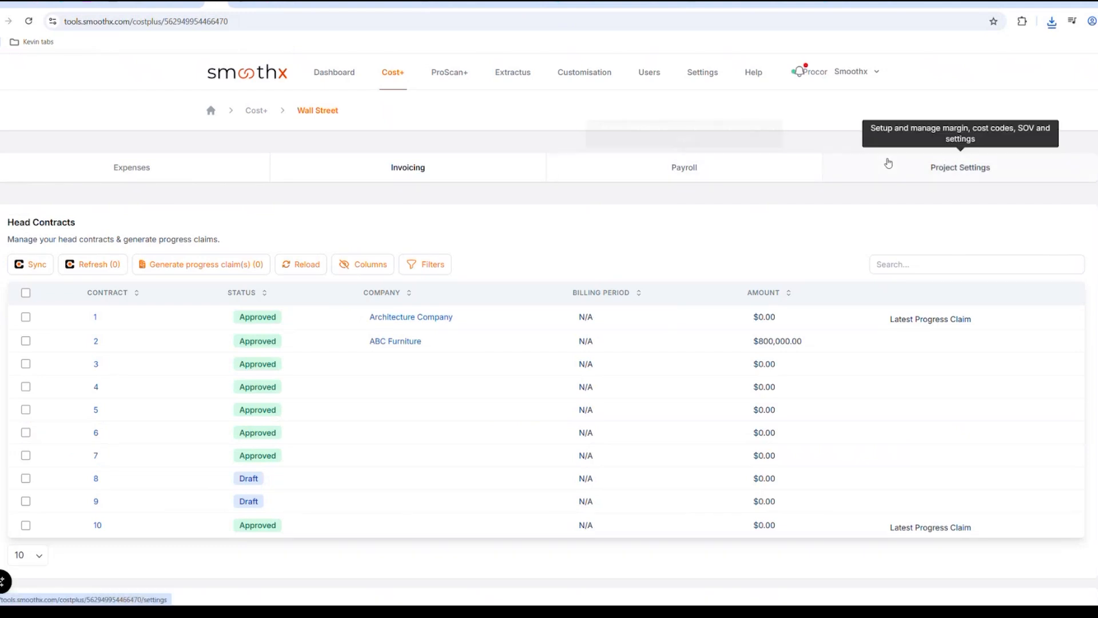
pyautogui.click(609, 177)
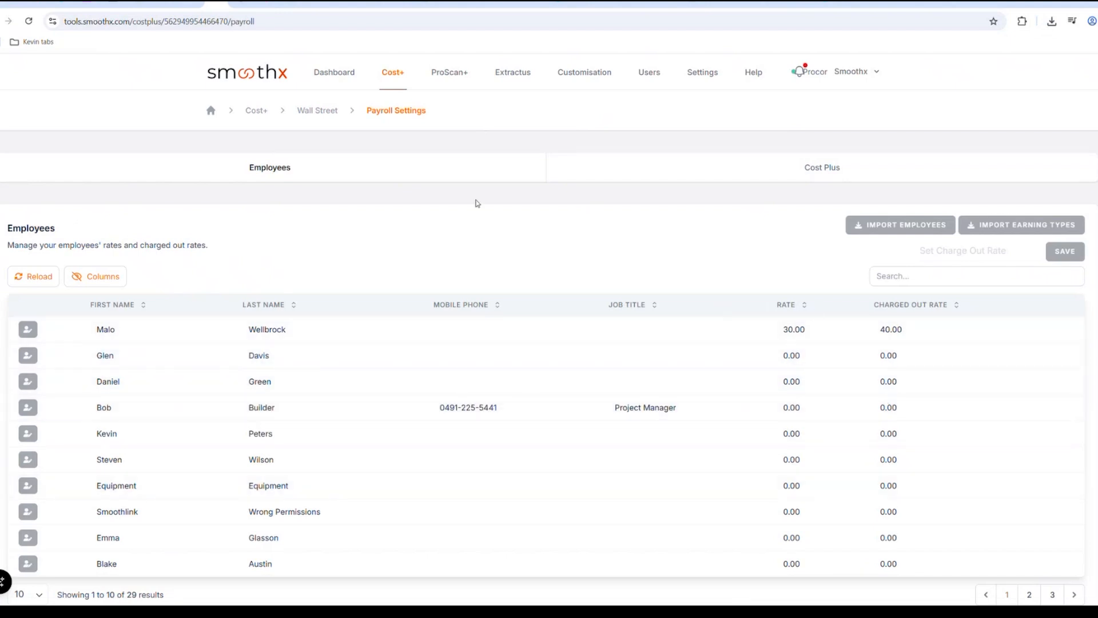
# Go back to the Wall Street project and open the cost code markup list in its project settings.
pyautogui.click(311, 114)
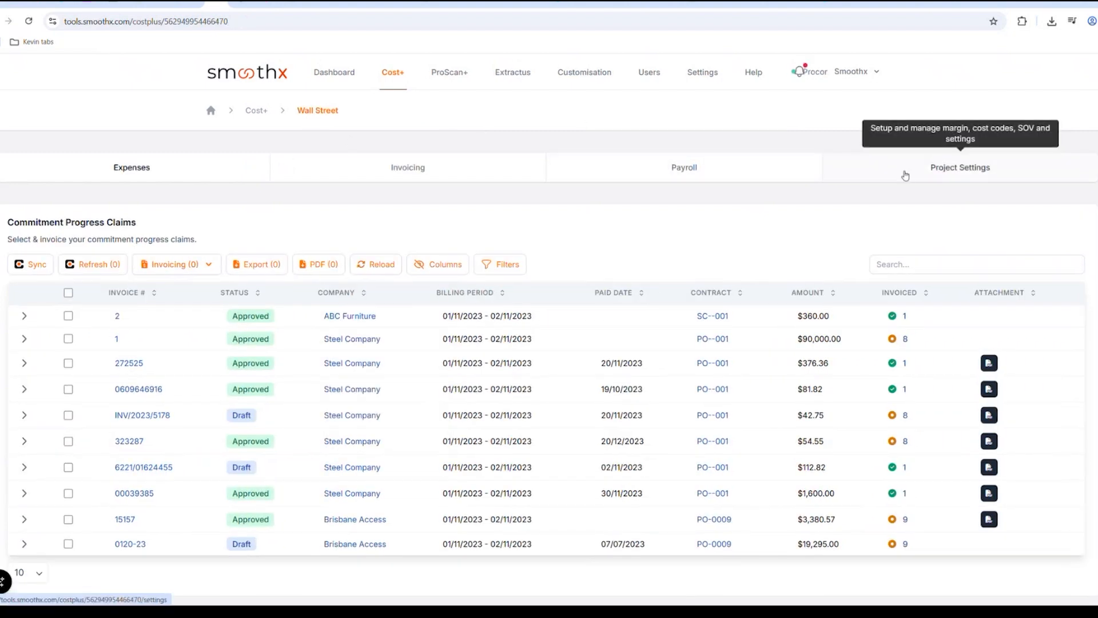
pyautogui.click(905, 175)
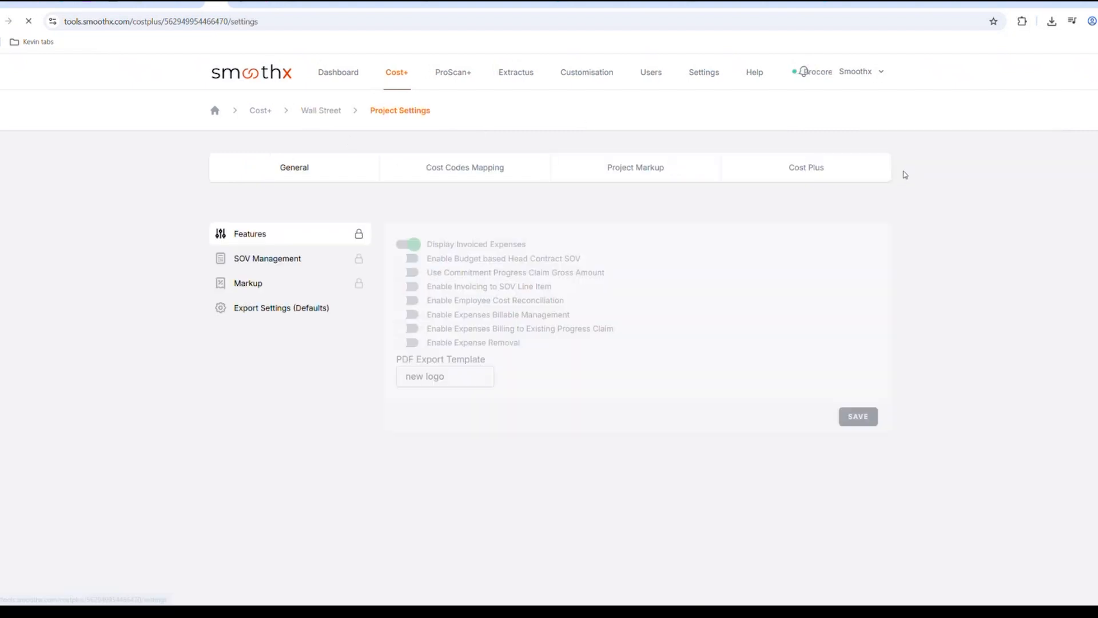
pyautogui.click(663, 172)
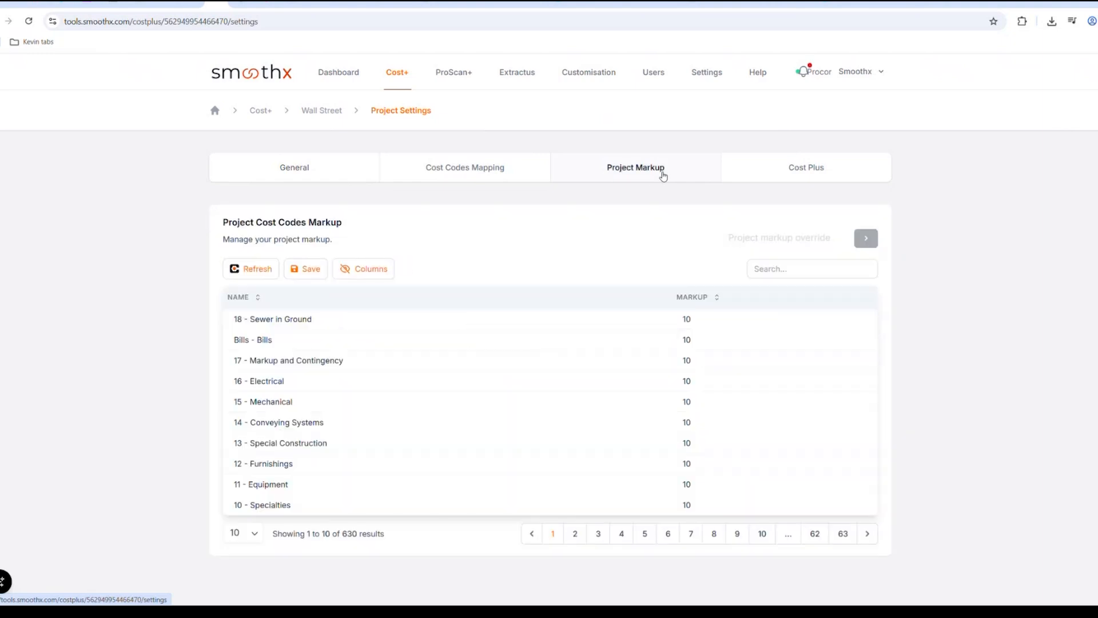